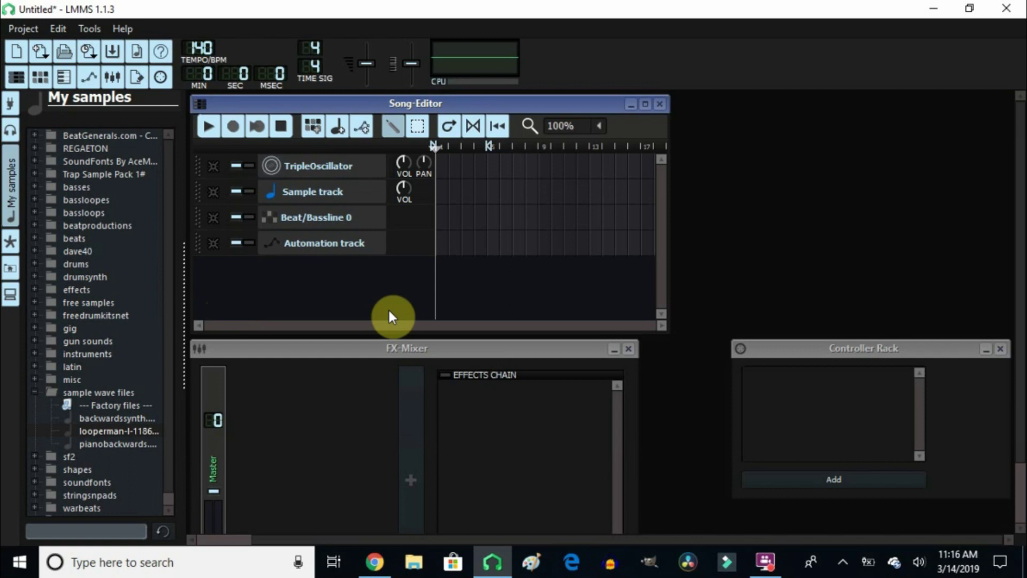
# Step: Bring the Looperman genres page forward and scroll through it
pyautogui.click(382, 549)
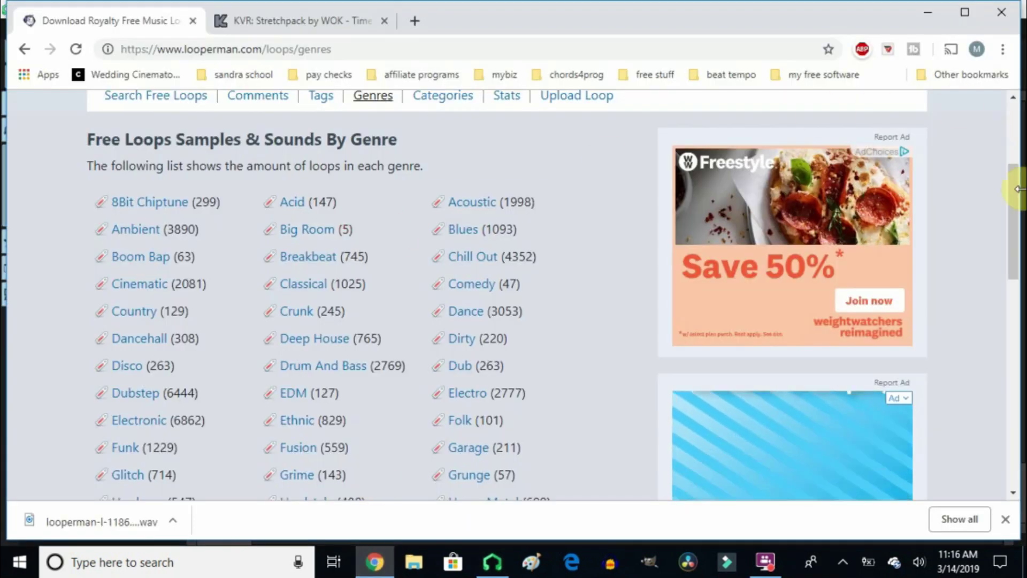
pyautogui.scroll(3, 665, 273)
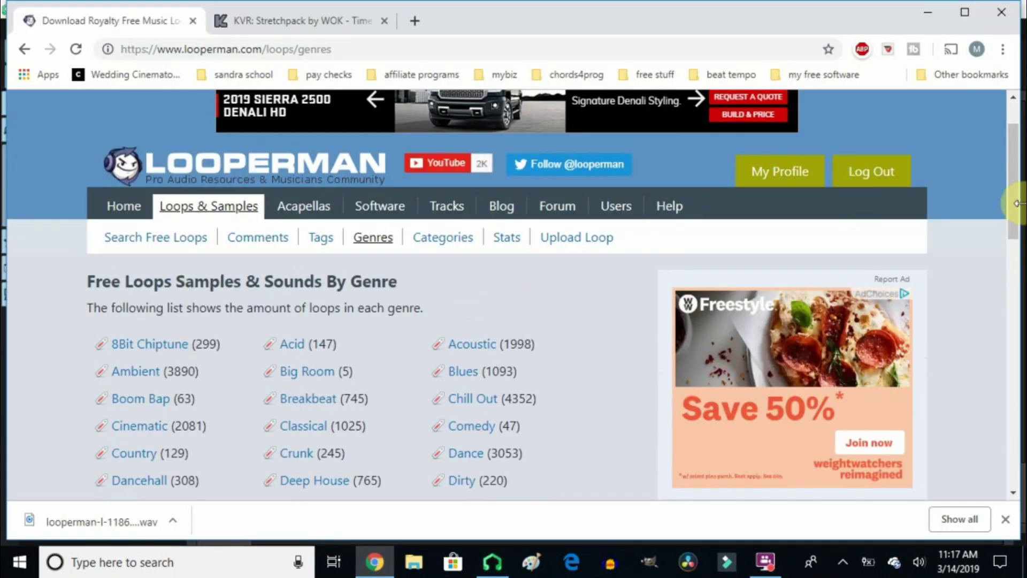
pyautogui.scroll(-2, 1018, 206)
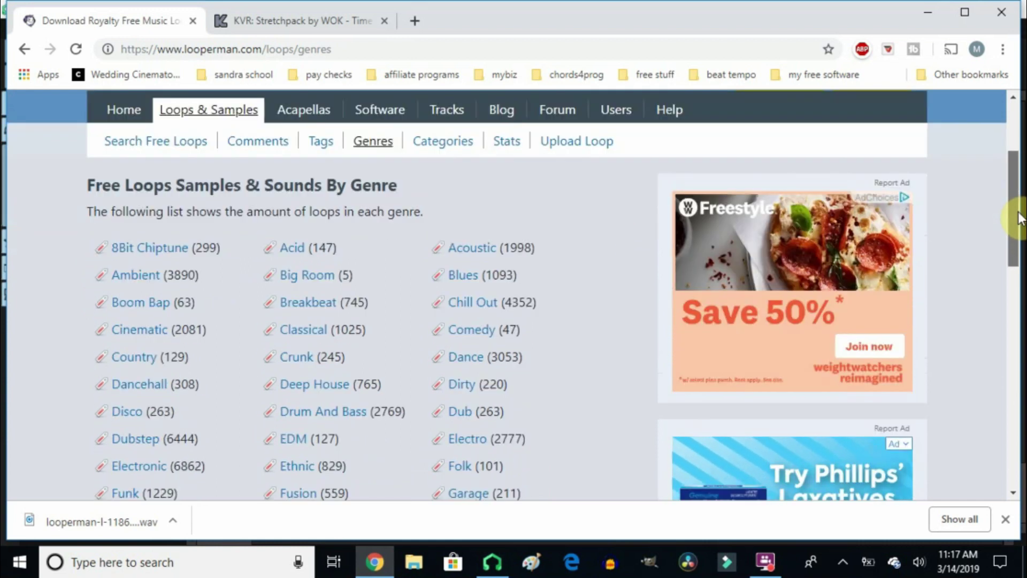
pyautogui.moveTo(1019, 216); pyautogui.dragTo(1019, 272)
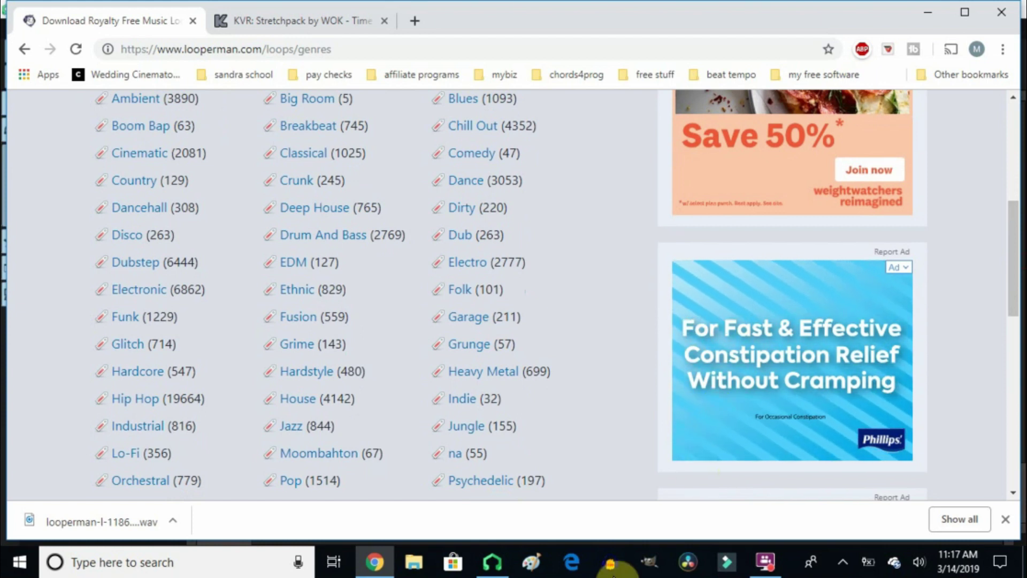
# Step: Load the downloaded Looperman piano .wav into a new instrument track and show its AudioFileProcessor settings
pyautogui.click(493, 566)
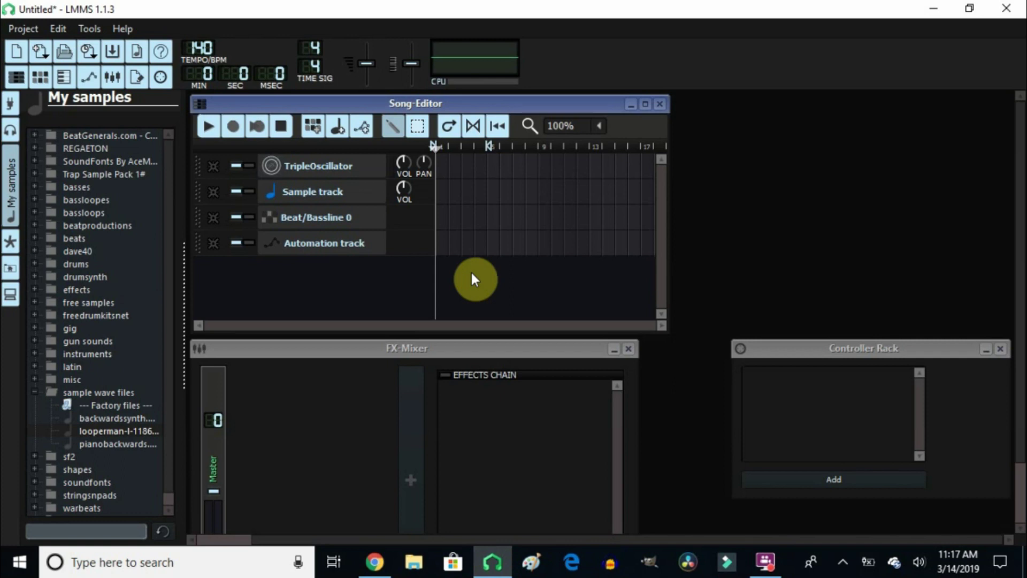
pyautogui.rightClick(87, 429)
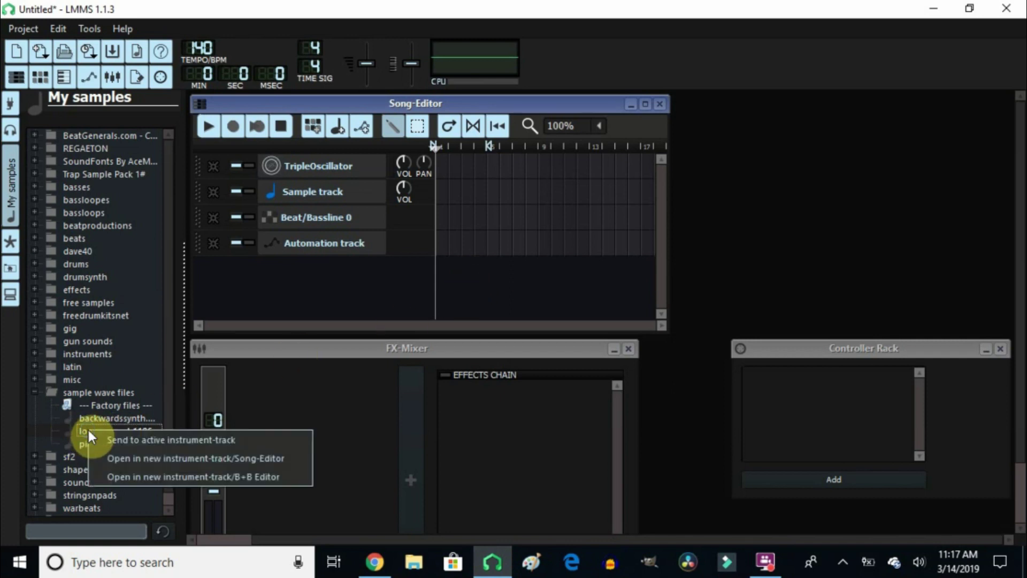
pyautogui.click(106, 458)
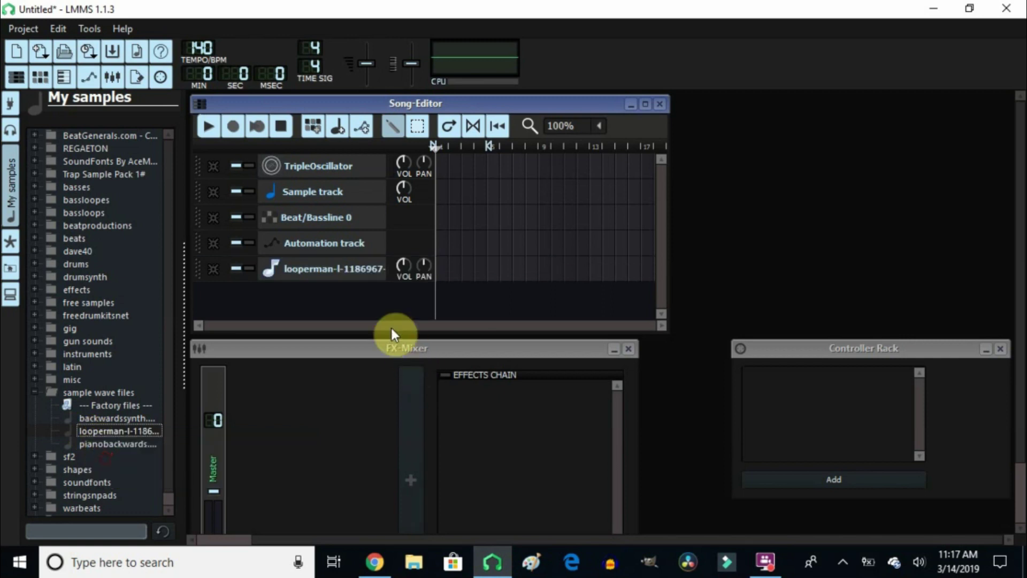
pyautogui.click(322, 273)
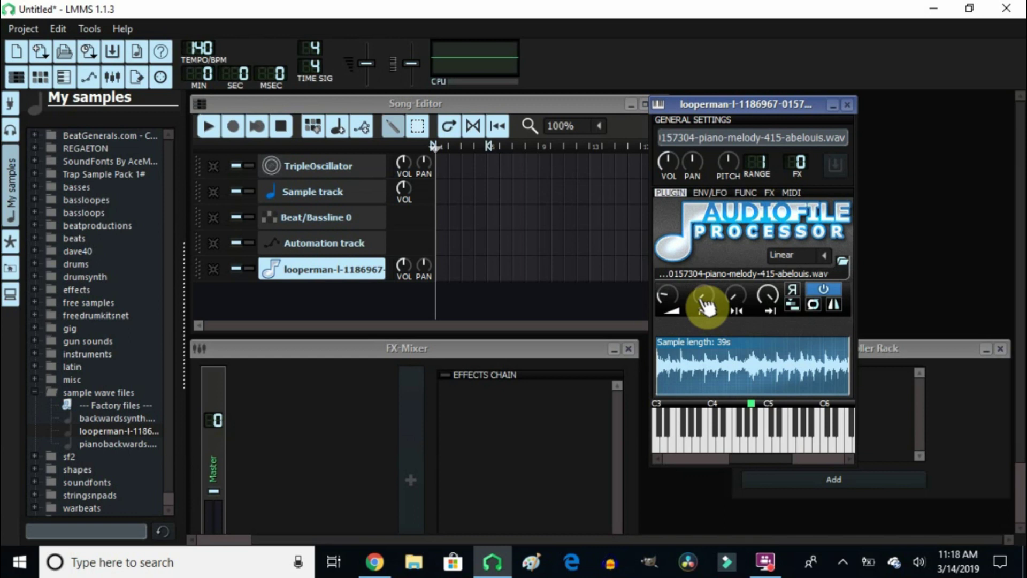
# Step: Try start, loop and end point knobs with previews, ending with endpoint near 0.06 (2.3 s)
pyautogui.moveTo(706, 306)
pyautogui.mouseDown()
pyautogui.moveTo(695, 298)
pyautogui.moveTo(703, 298)
pyautogui.mouseUp()
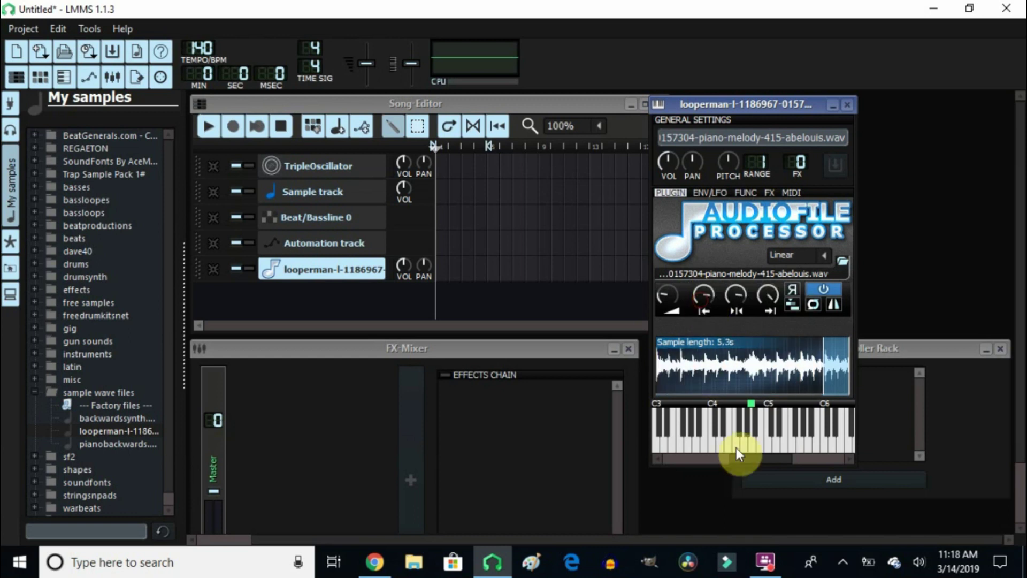
pyautogui.click(752, 444)
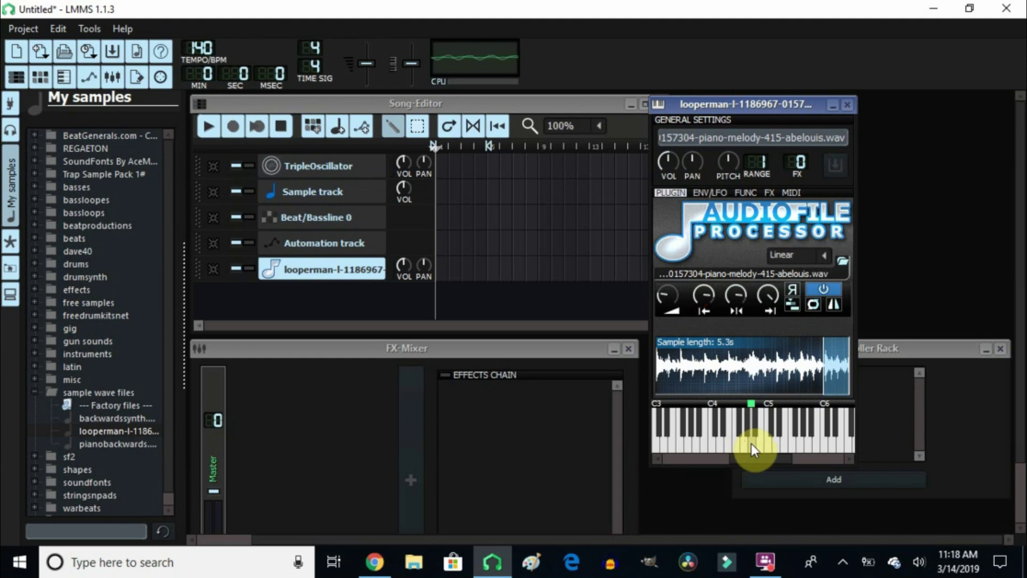
pyautogui.click(752, 444)
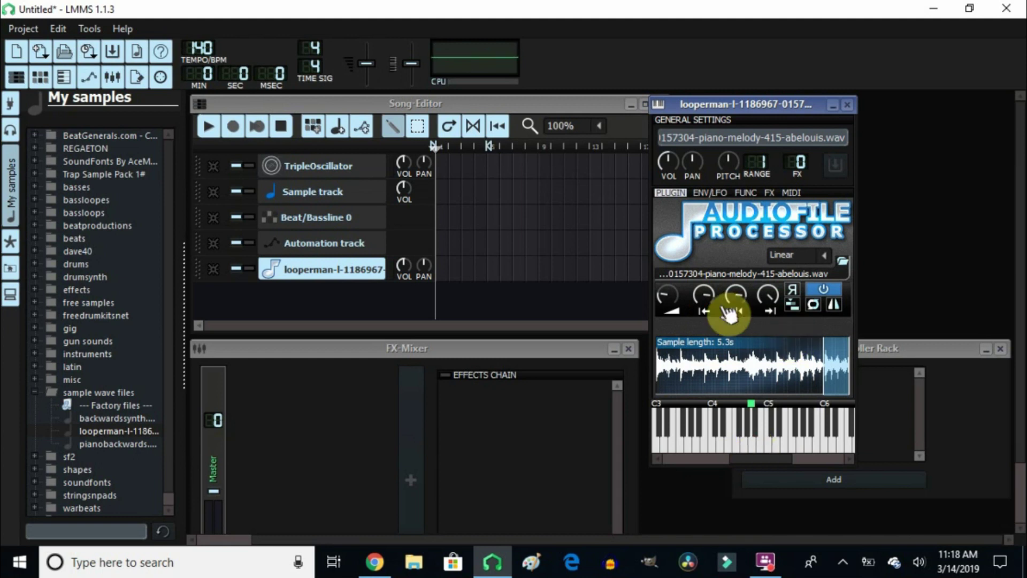
pyautogui.moveTo(705, 298); pyautogui.dragTo(706, 297)
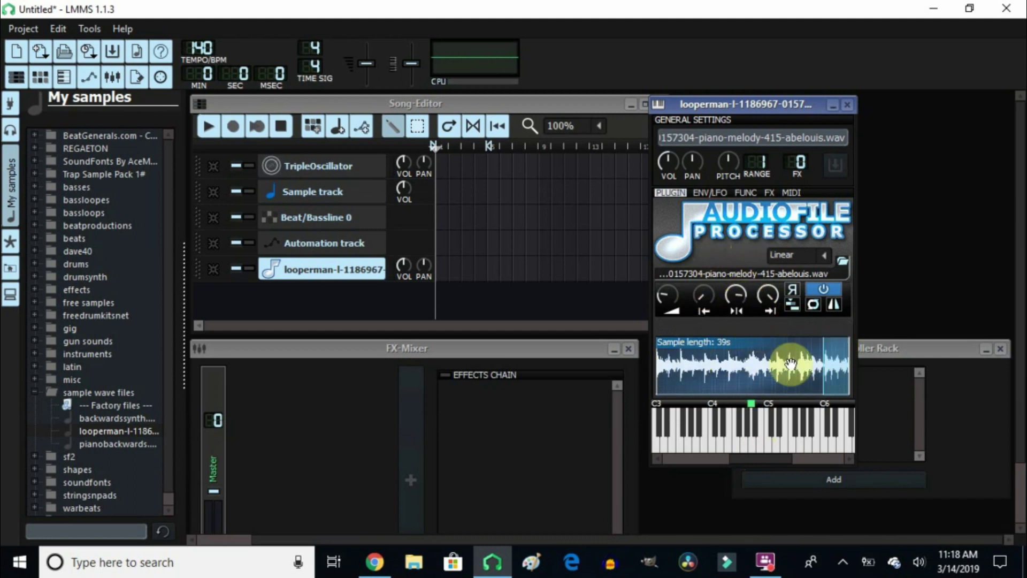
pyautogui.moveTo(746, 303)
pyautogui.mouseDown()
pyautogui.moveTo(740, 295)
pyautogui.moveTo(738, 307)
pyautogui.moveTo(737, 295)
pyautogui.mouseUp()
pyautogui.moveTo(692, 360); pyautogui.dragTo(672, 355)
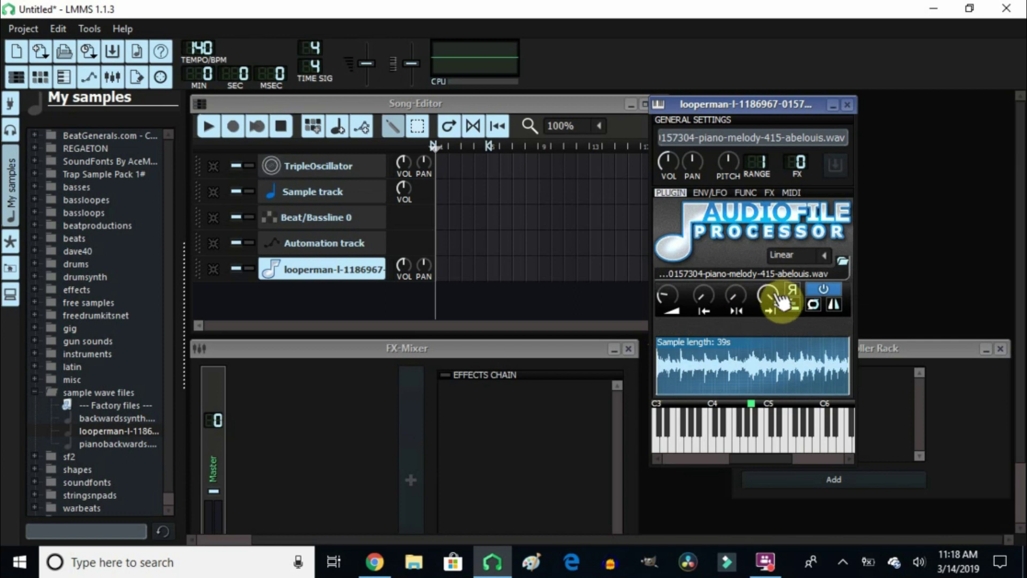
pyautogui.moveTo(778, 299)
pyautogui.mouseDown()
pyautogui.moveTo(770, 292)
pyautogui.moveTo(768, 301)
pyautogui.mouseUp()
# Step: Restore full length, then set start to about 0.43 and end around 0.52, previewing the 3.8 s section
pyautogui.click(750, 448)
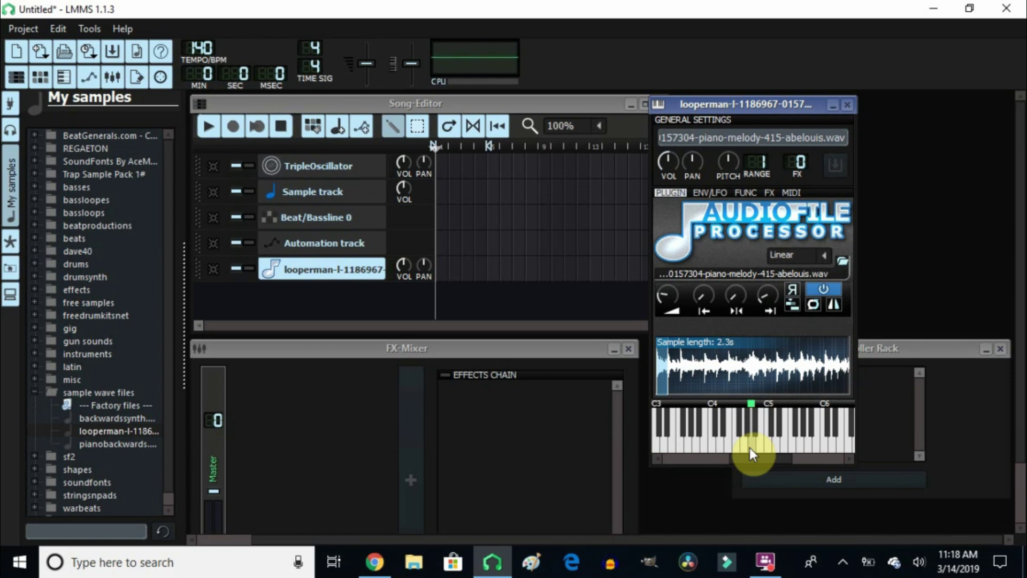
pyautogui.click(766, 298)
pyautogui.moveTo(766, 299); pyautogui.dragTo(768, 298)
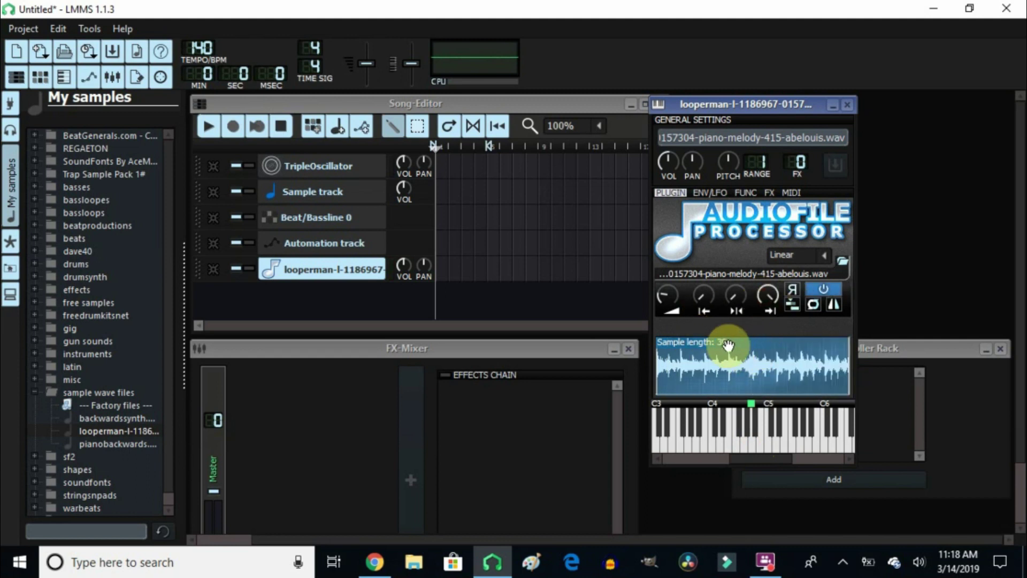
pyautogui.moveTo(707, 302); pyautogui.dragTo(702, 296)
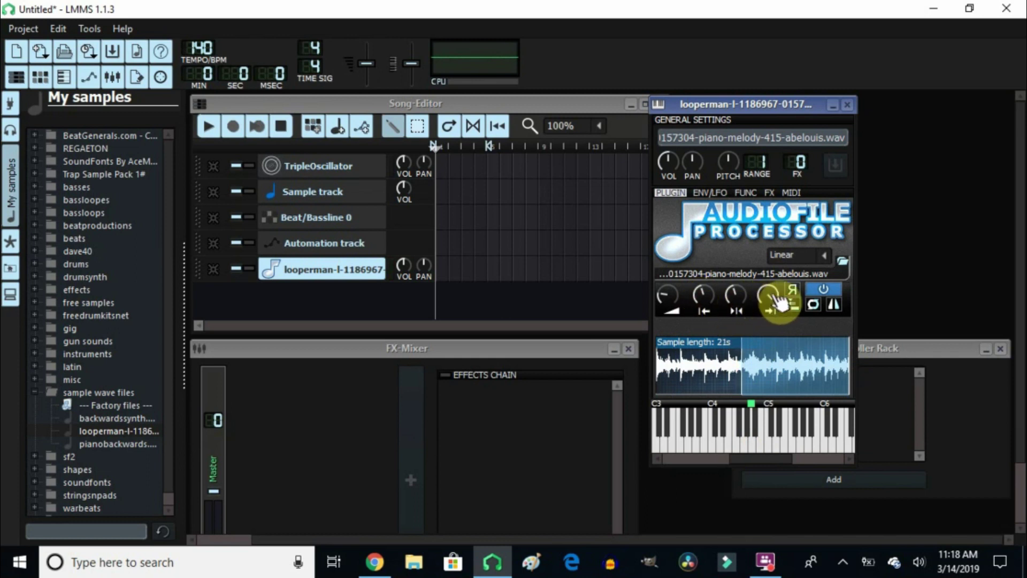
pyautogui.moveTo(769, 296); pyautogui.dragTo(769, 291)
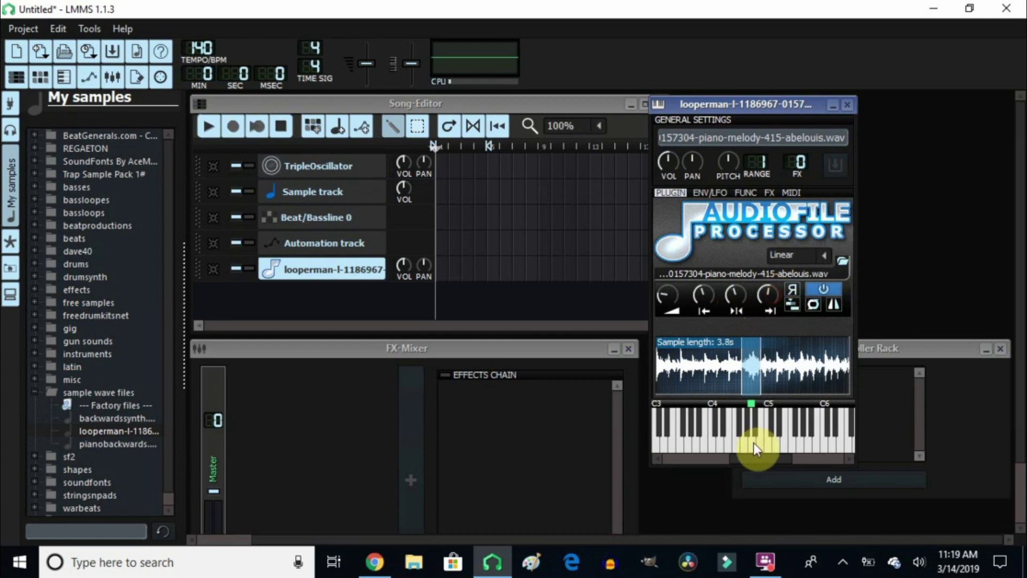
pyautogui.click(753, 442)
pyautogui.click(752, 442)
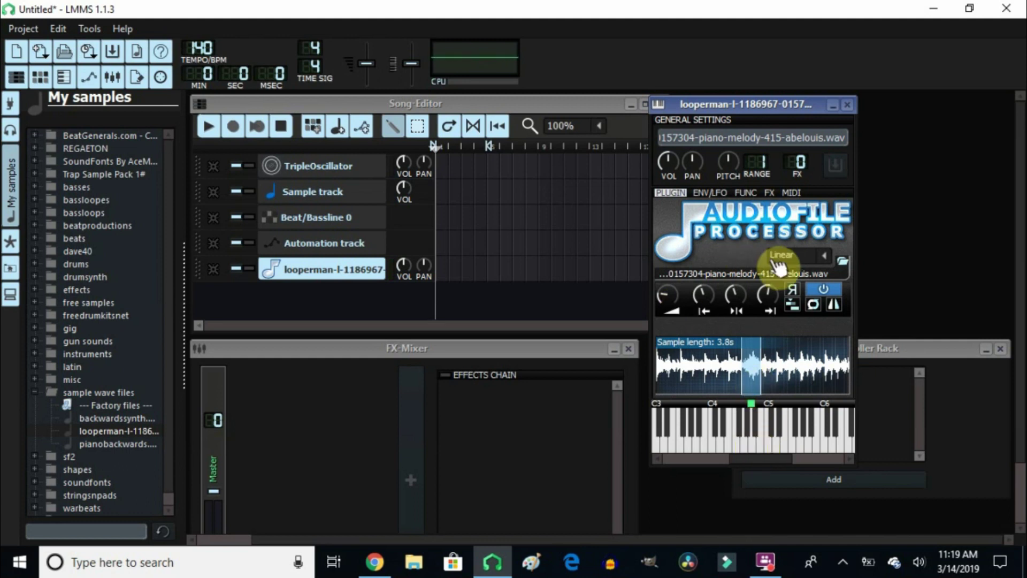
# Step: Enable looping on the trimmed piano sample, preview it, then switch it to reverse playback
pyautogui.click(794, 293)
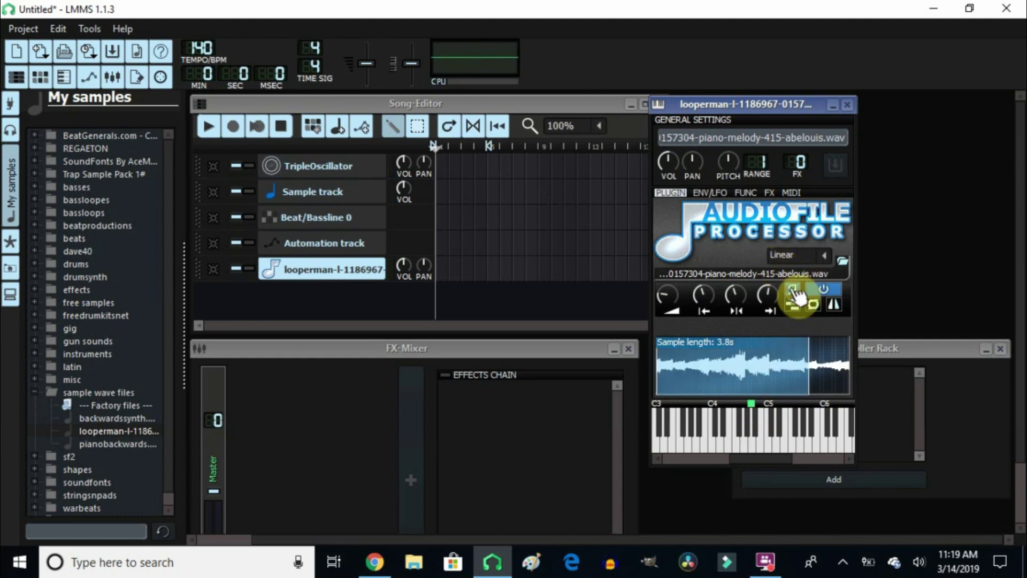
pyautogui.click(756, 443)
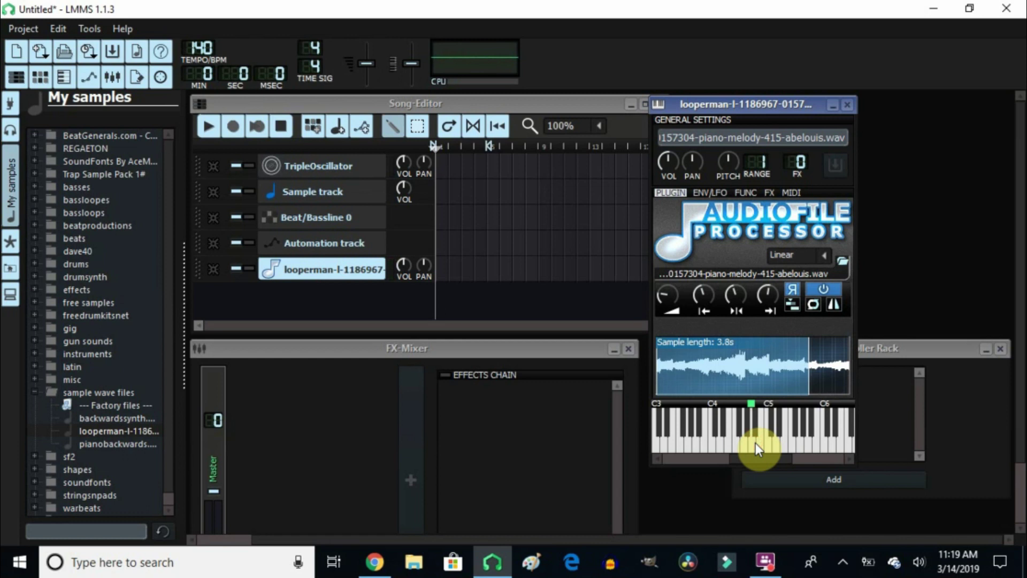
pyautogui.click(755, 443)
pyautogui.click(797, 291)
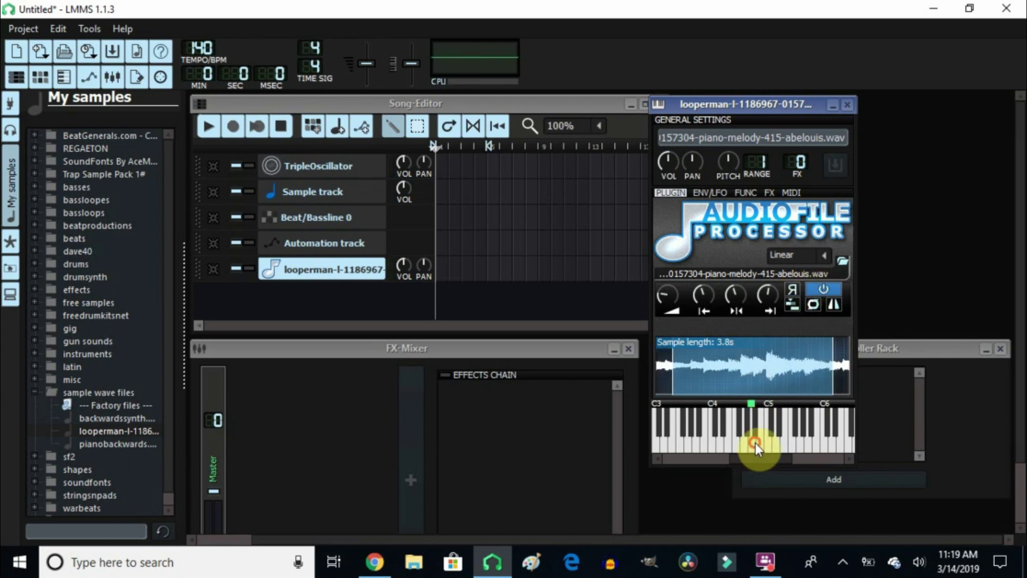
pyautogui.doubleClick(441, 272)
# Step: Add a first note to the looperman track's Piano Roll and play it back
pyautogui.click(374, 133)
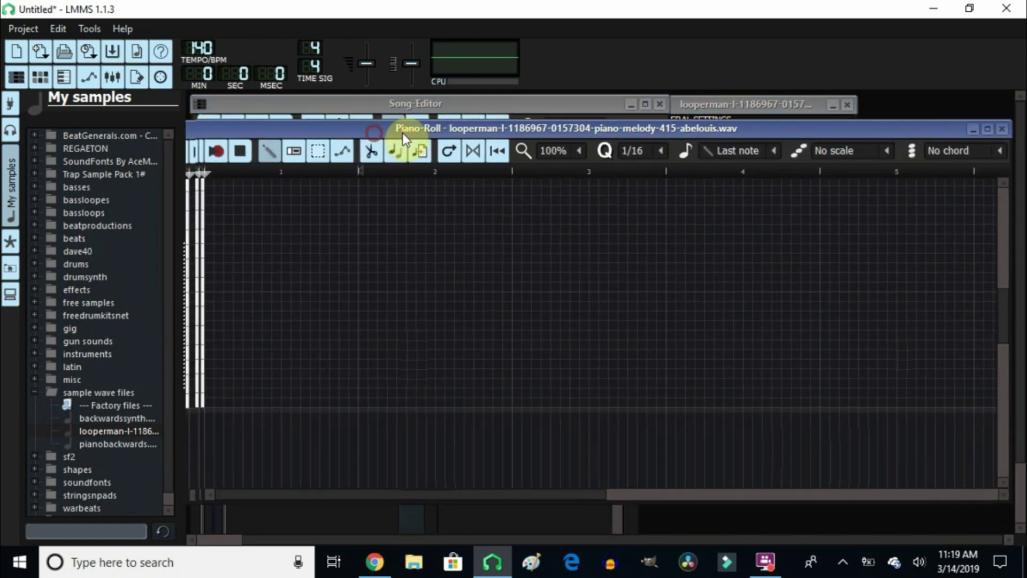
pyautogui.moveTo(403, 133); pyautogui.dragTo(457, 124)
pyautogui.click(266, 306)
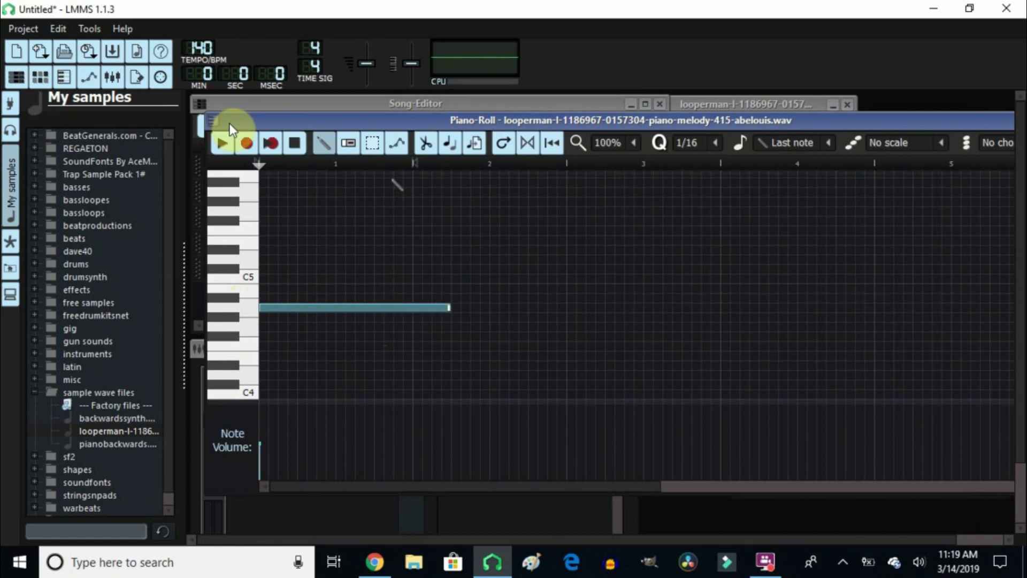
pyautogui.click(219, 144)
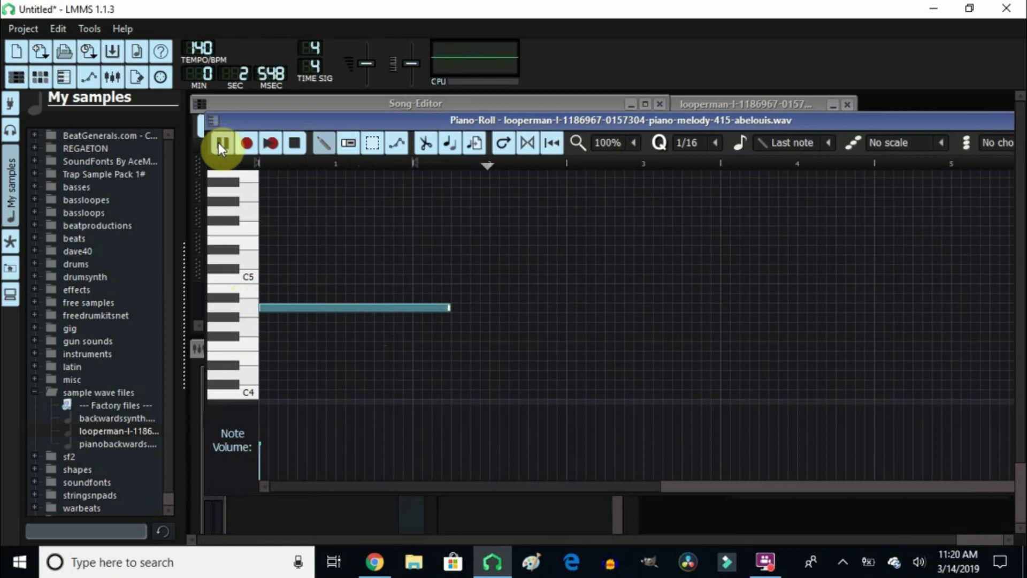
pyautogui.click(295, 143)
# Step: Stretch the note to about two bars, lower it to just above C4, and play it
pyautogui.moveTo(449, 308); pyautogui.dragTo(489, 309)
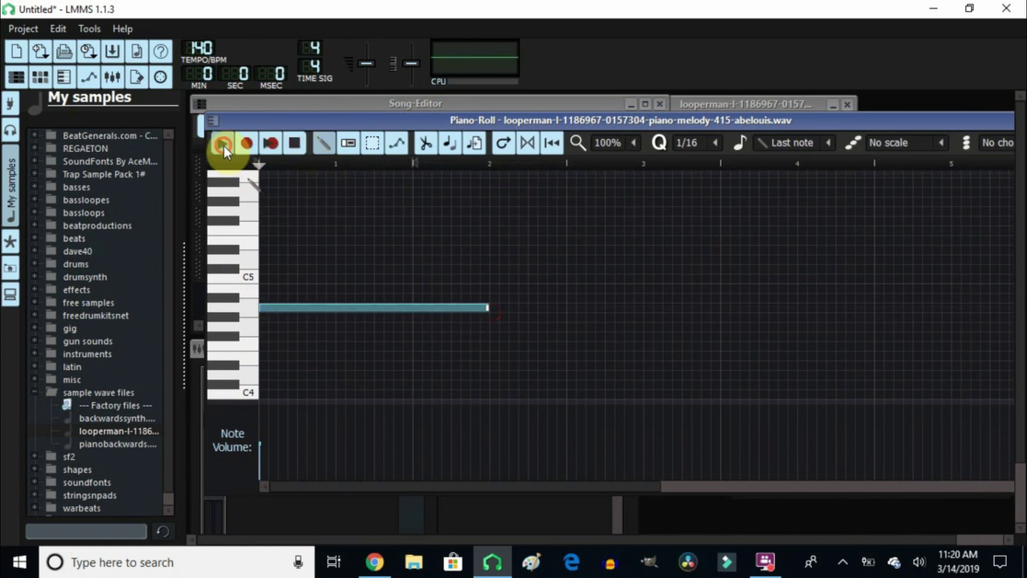
pyautogui.click(222, 144)
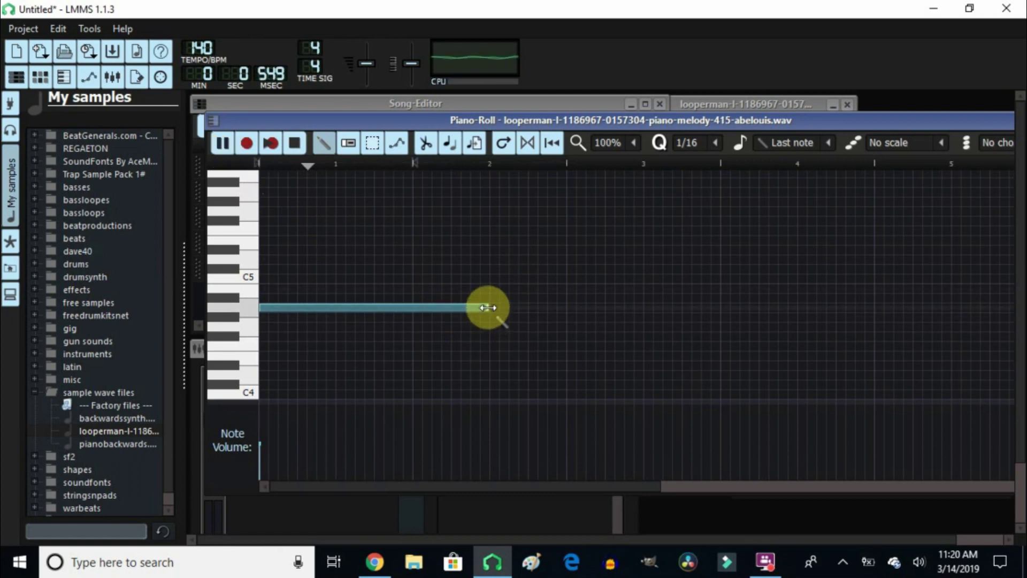
pyautogui.moveTo(487, 307); pyautogui.dragTo(565, 305)
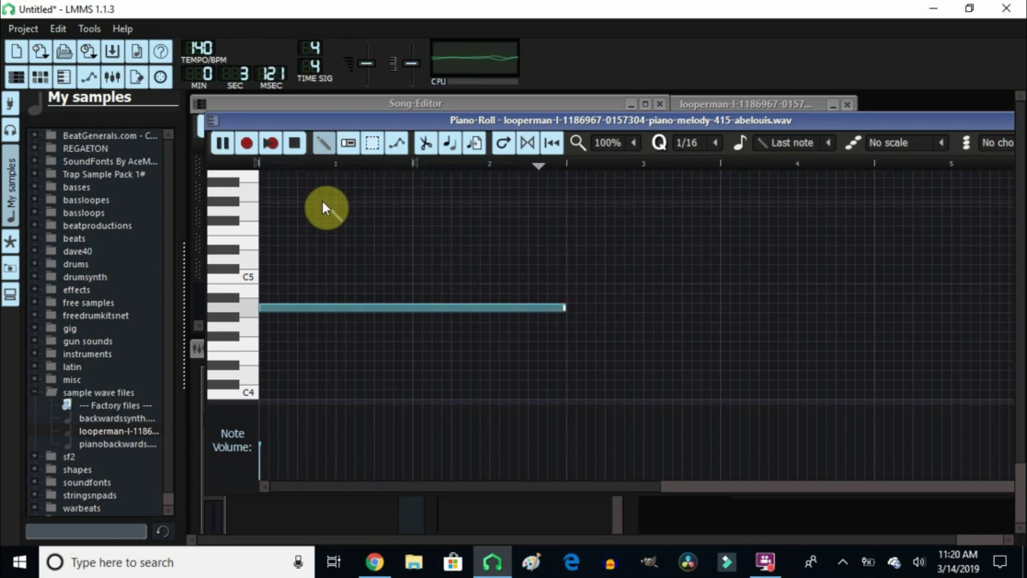
pyautogui.click(294, 143)
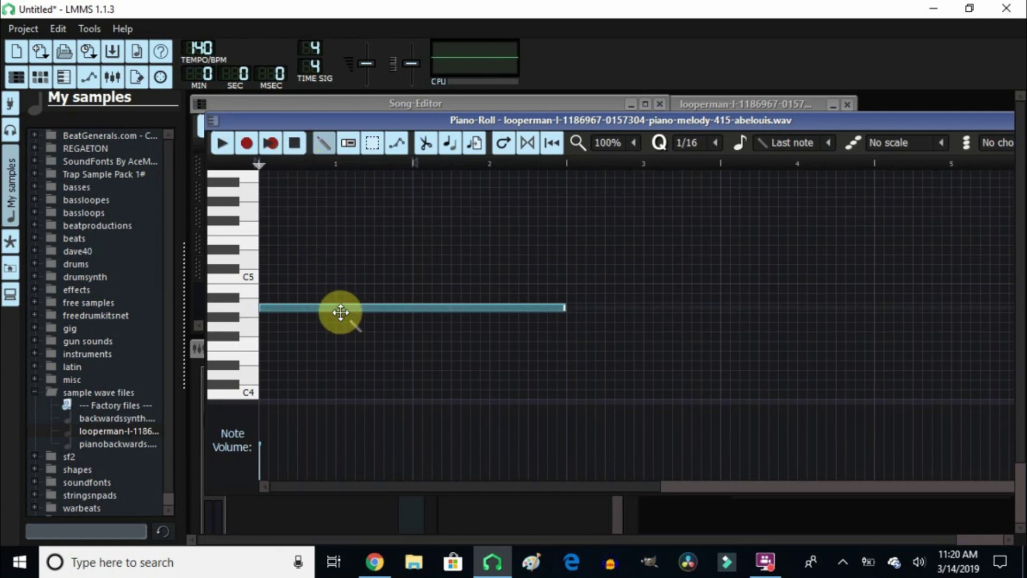
pyautogui.moveTo(340, 311); pyautogui.dragTo(343, 359)
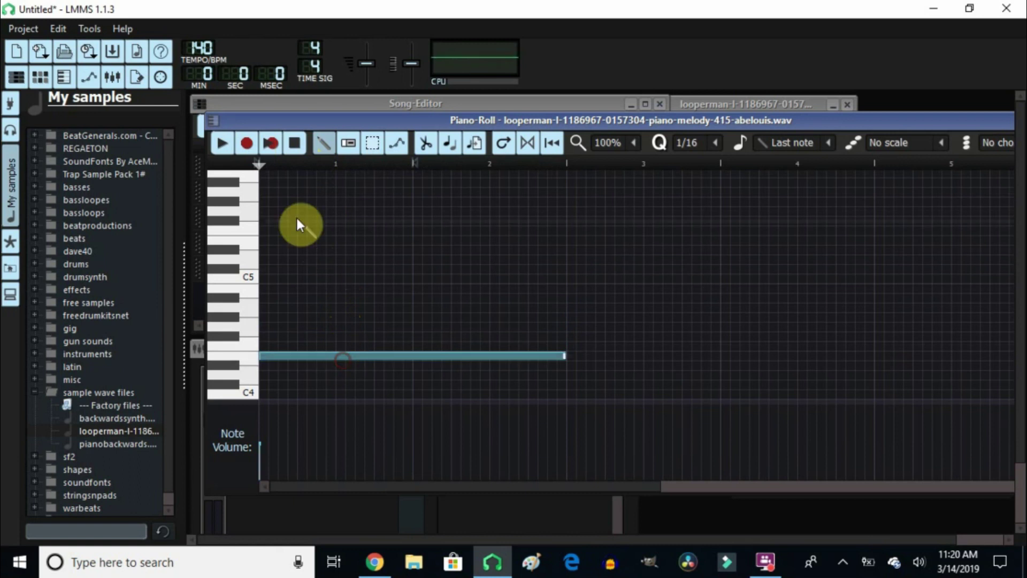
pyautogui.click(224, 143)
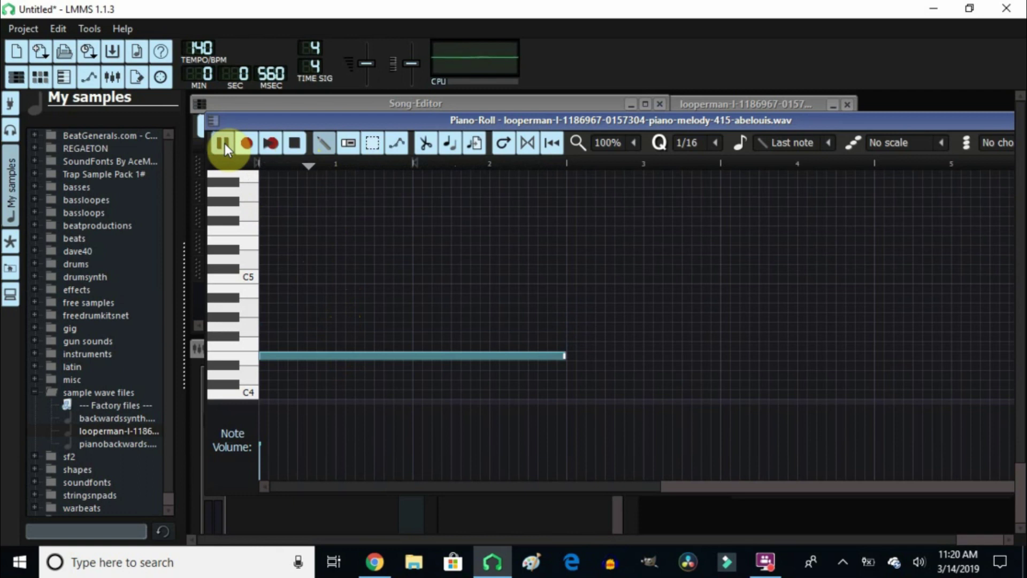
pyautogui.click(294, 145)
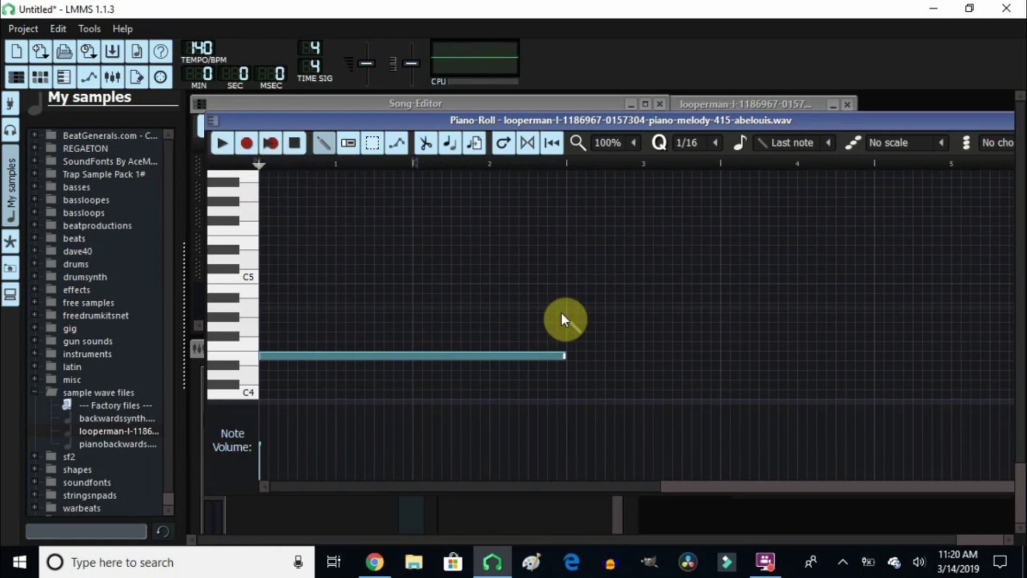
# Step: Stretch the note to about four bars, raise it above C5, and play it back
pyautogui.moveTo(562, 354); pyautogui.dragTo(879, 353)
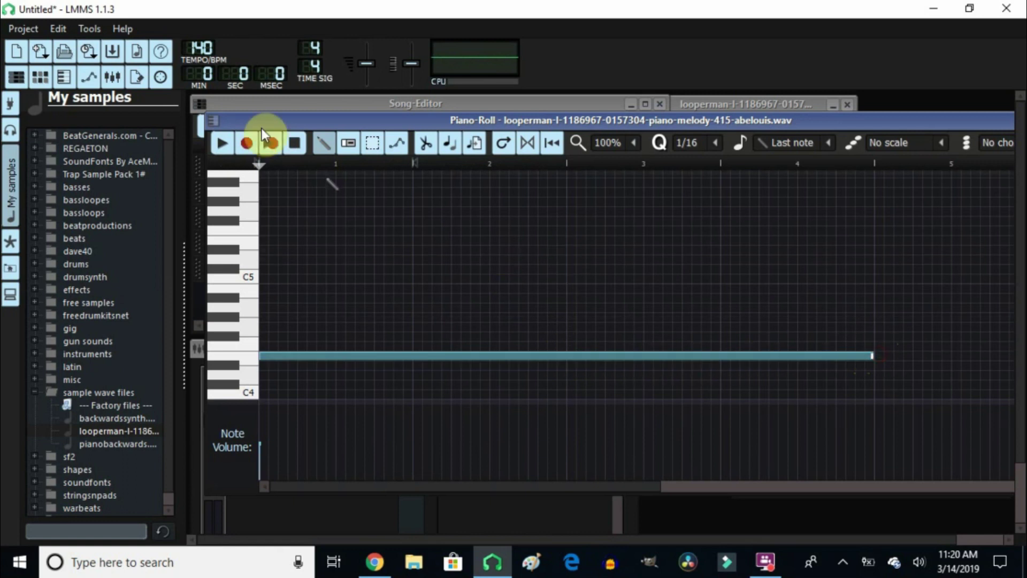
pyautogui.click(222, 149)
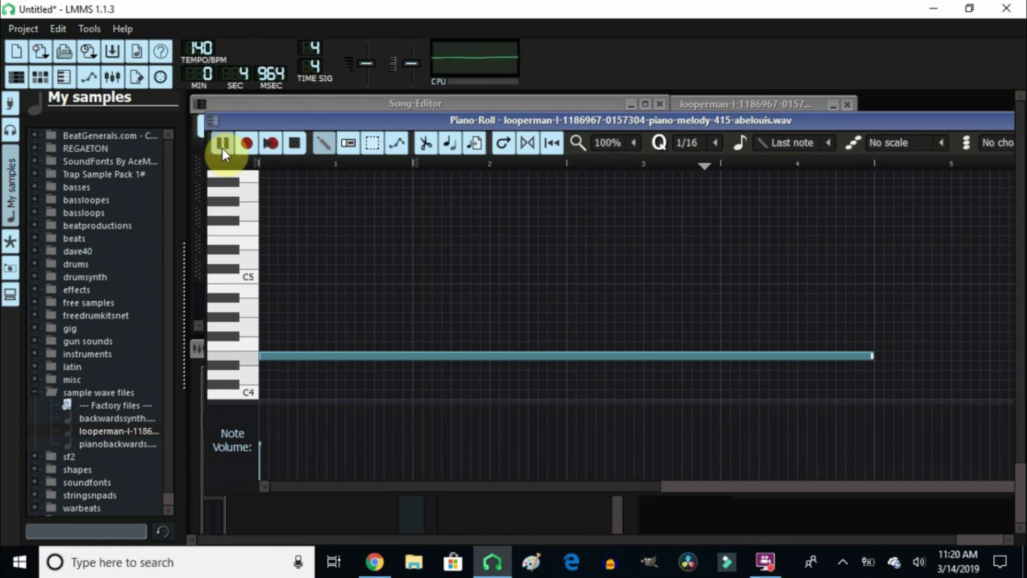
pyautogui.click(294, 143)
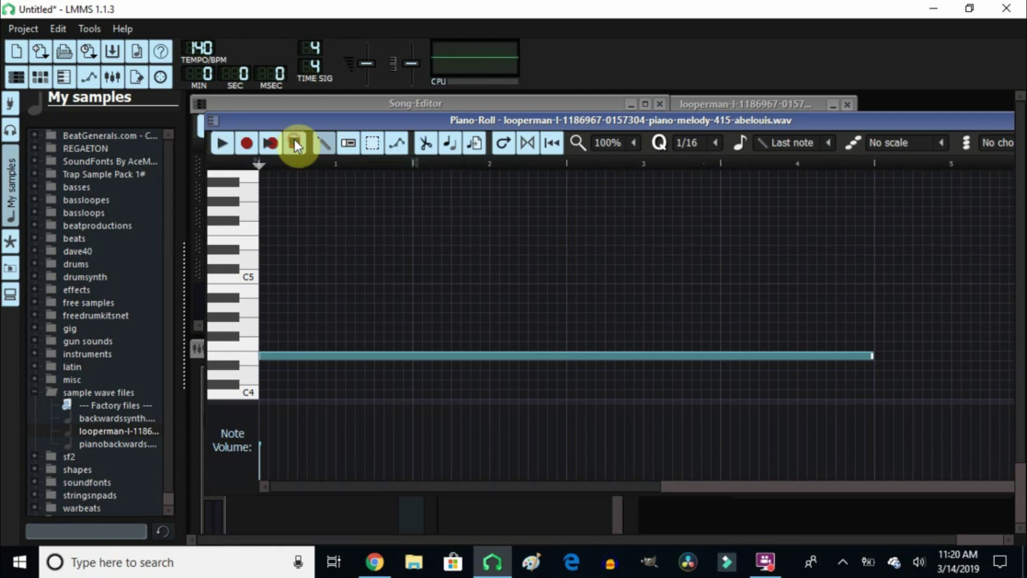
pyautogui.moveTo(345, 351); pyautogui.dragTo(337, 229)
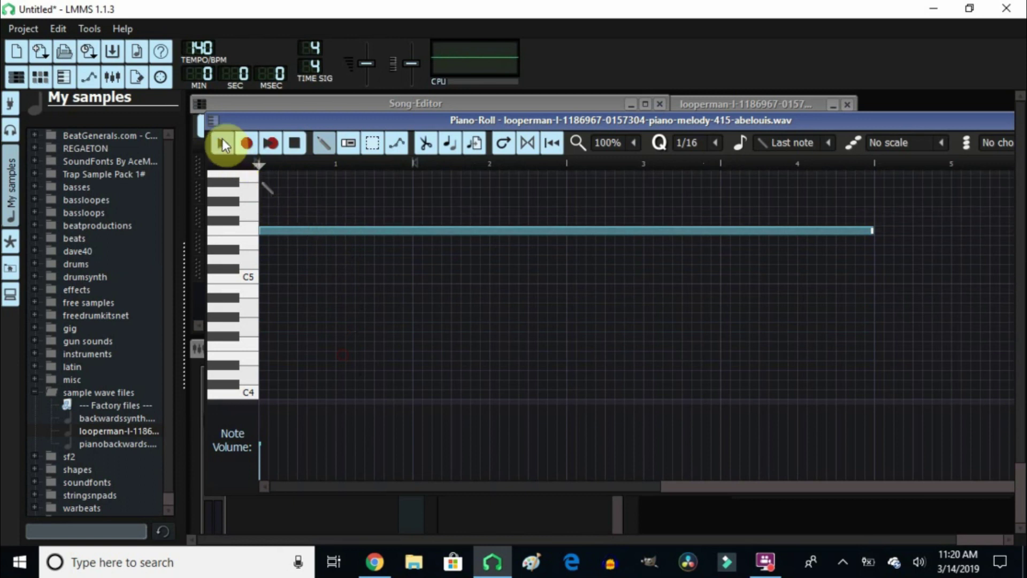
pyautogui.click(222, 143)
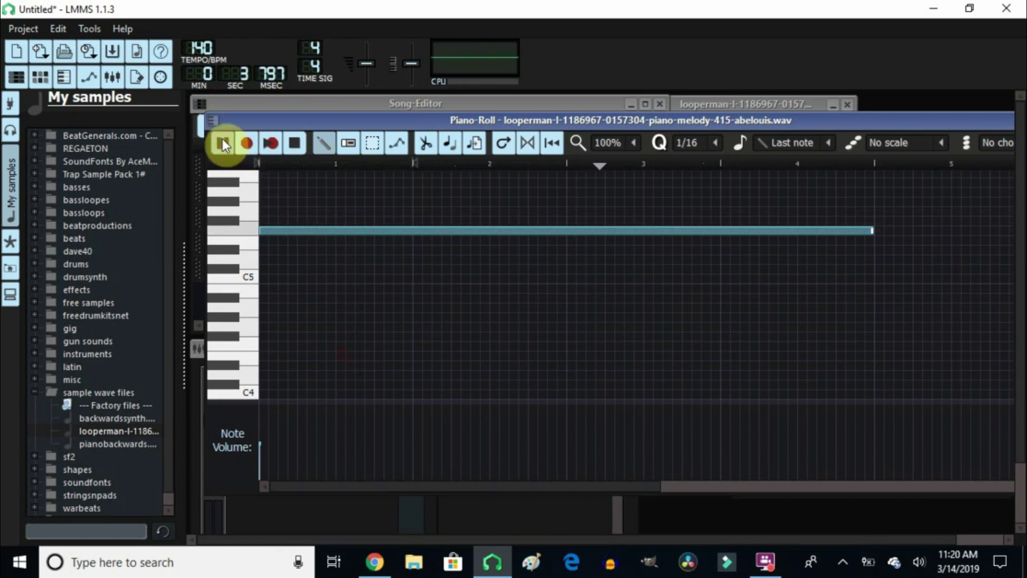
pyautogui.click(293, 143)
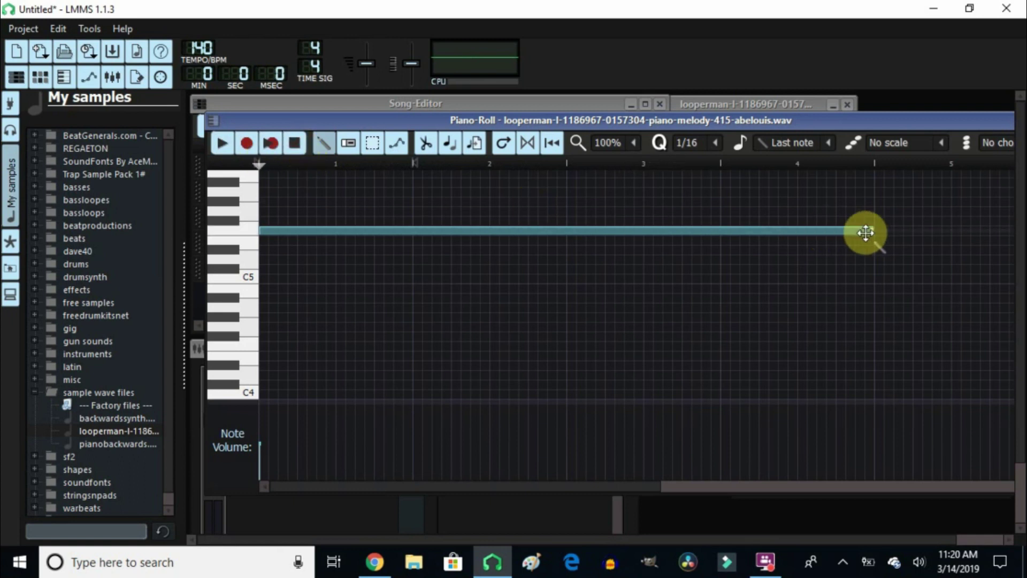
# Step: Shorten the note to one bar and move it back down between C4 and C5
pyautogui.moveTo(875, 231); pyautogui.dragTo(411, 231)
pyautogui.click(226, 146)
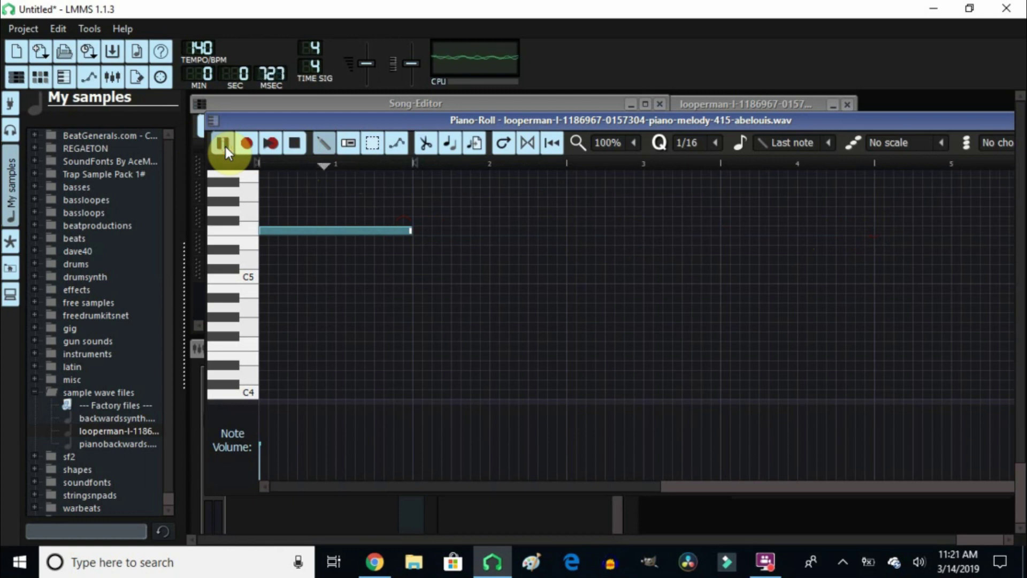
pyautogui.click(293, 143)
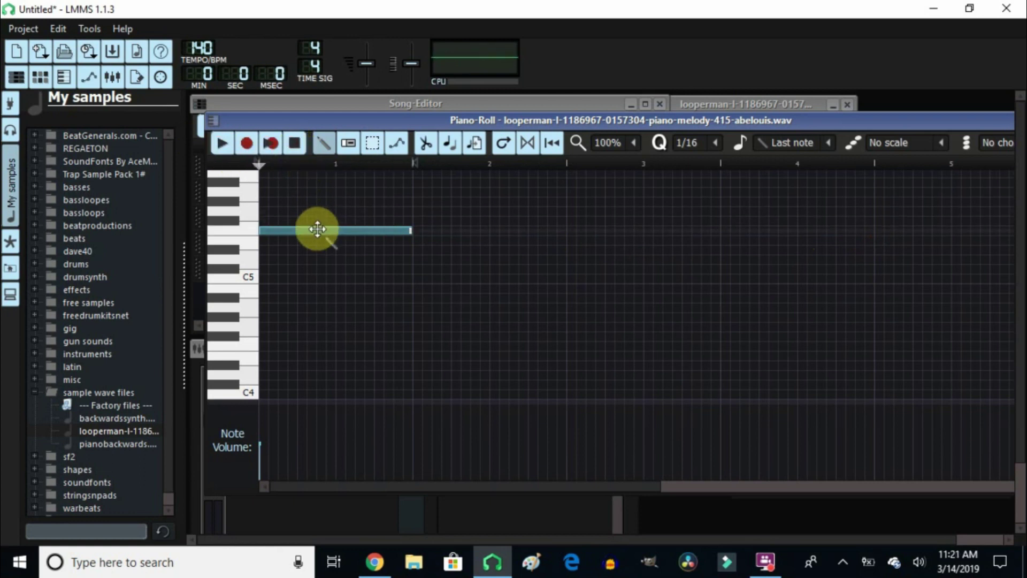
pyautogui.moveTo(314, 230); pyautogui.dragTo(317, 308)
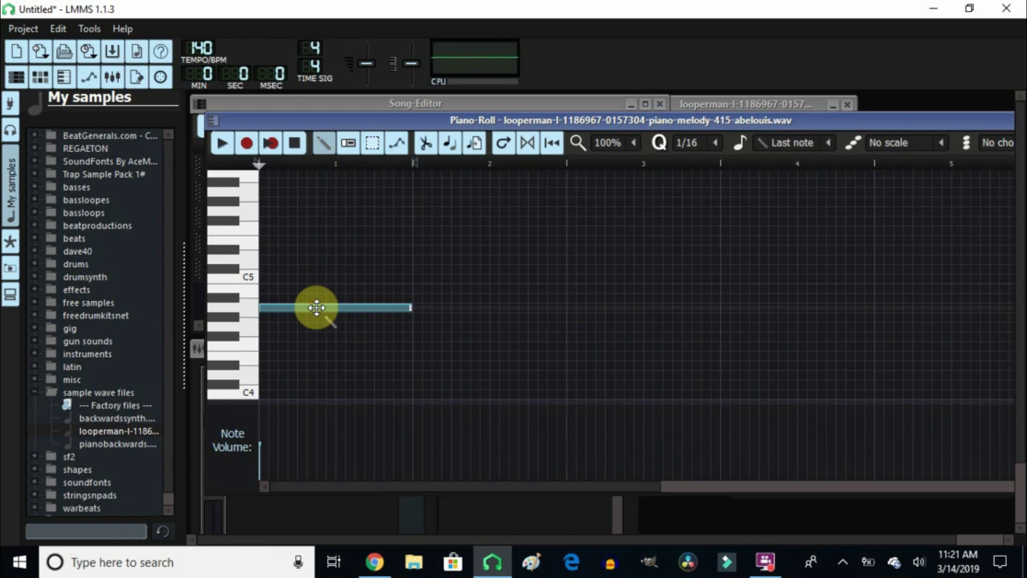
pyautogui.moveTo(317, 308)
pyautogui.mouseDown()
pyautogui.moveTo(321, 268)
pyautogui.moveTo(319, 306)
pyautogui.mouseUp()
# Step: Scroll KVR Audio's Stretchpack product page, then return to the Looperman genres tab
pyautogui.click(381, 562)
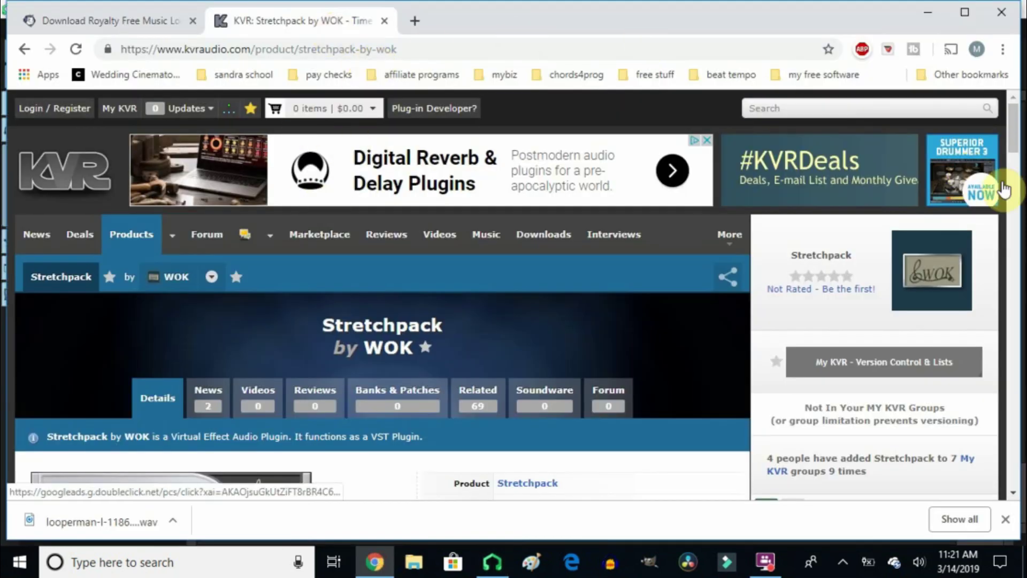
pyautogui.moveTo(1018, 133); pyautogui.dragTo(1016, 179)
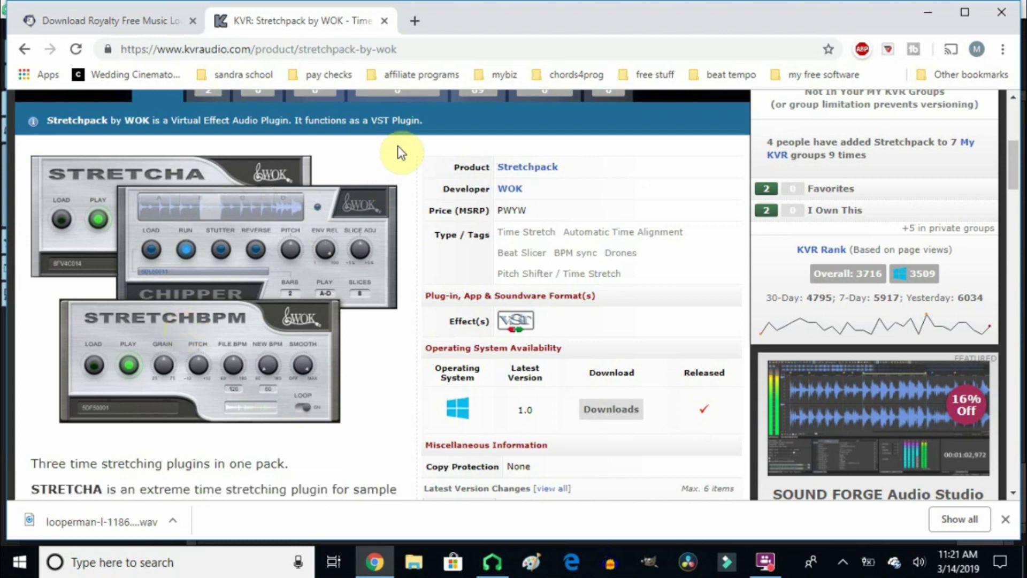
pyautogui.click(144, 26)
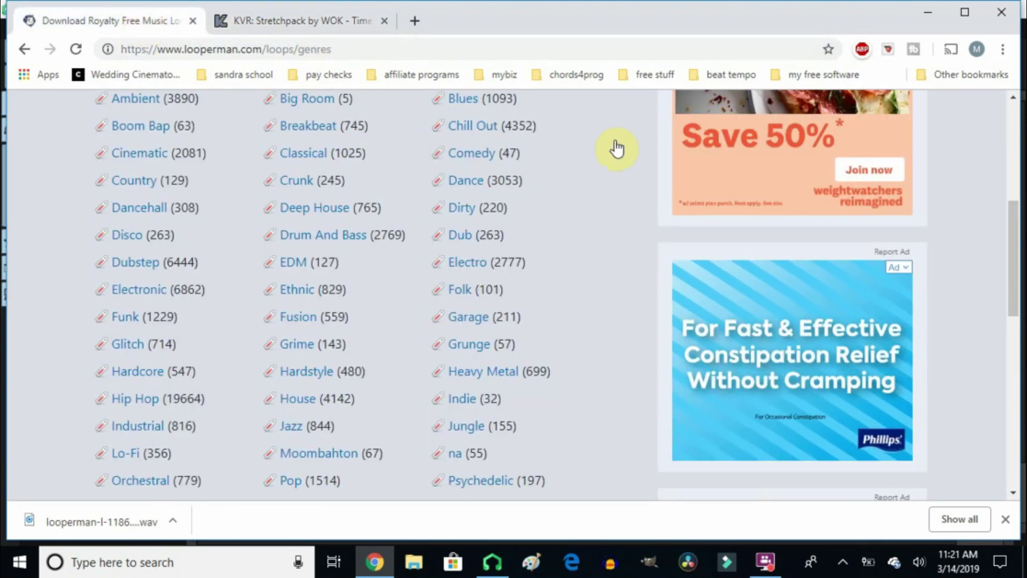
pyautogui.moveTo(1017, 232); pyautogui.dragTo(1018, 181)
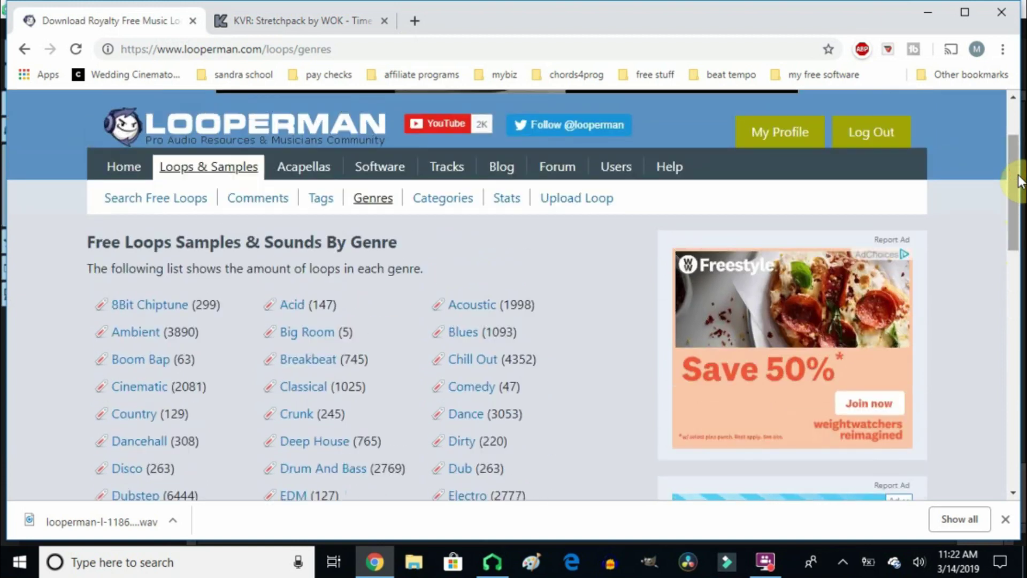